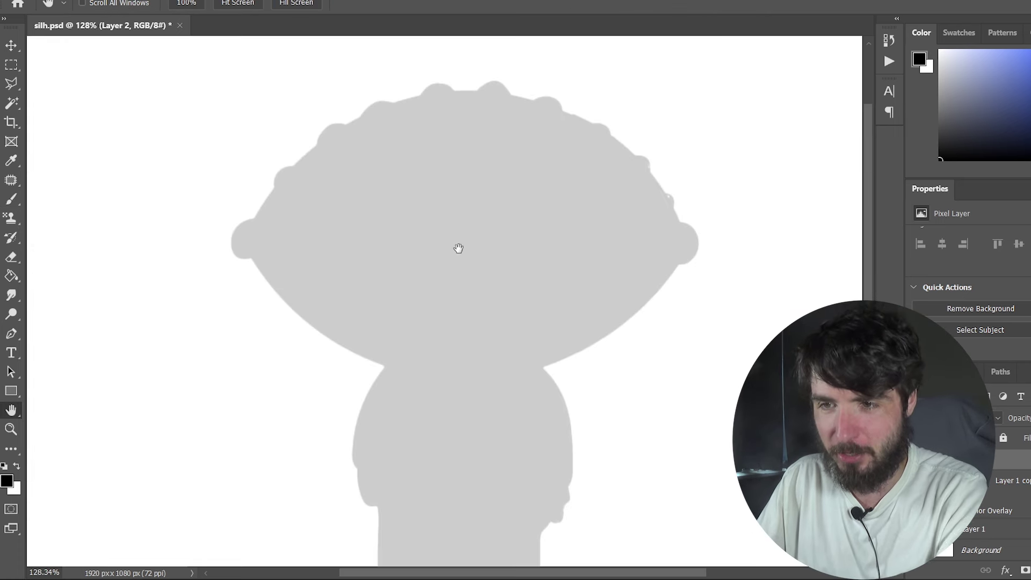
# Step: Recentre the silhouette and brush a trial black outline around the head
pyautogui.moveTo(449, 294); pyautogui.dragTo(438, 262)
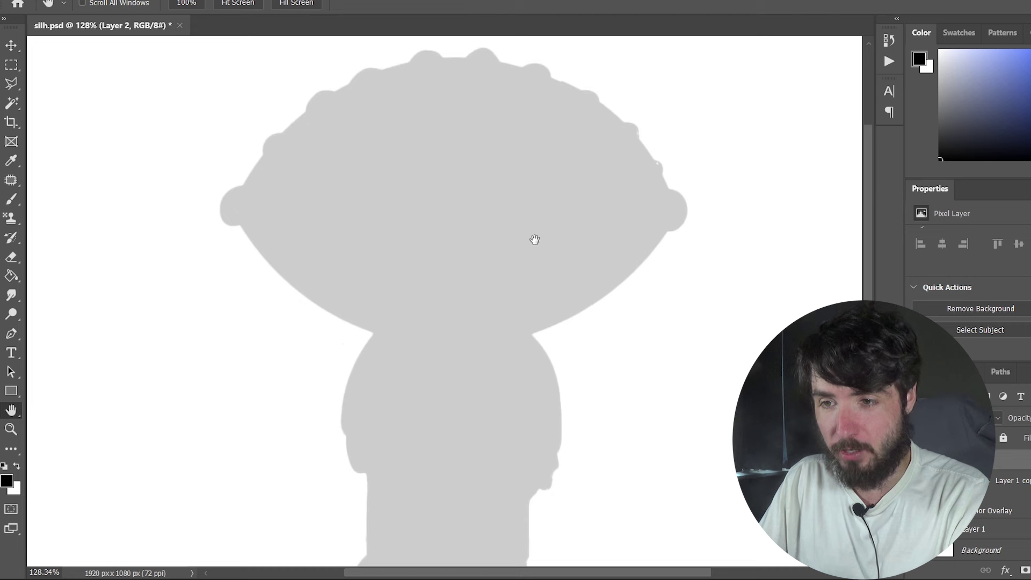
pyautogui.moveTo(535, 231)
pyautogui.mouseDown()
pyautogui.moveTo(537, 254)
pyautogui.moveTo(549, 237)
pyautogui.mouseUp()
pyautogui.press('b')
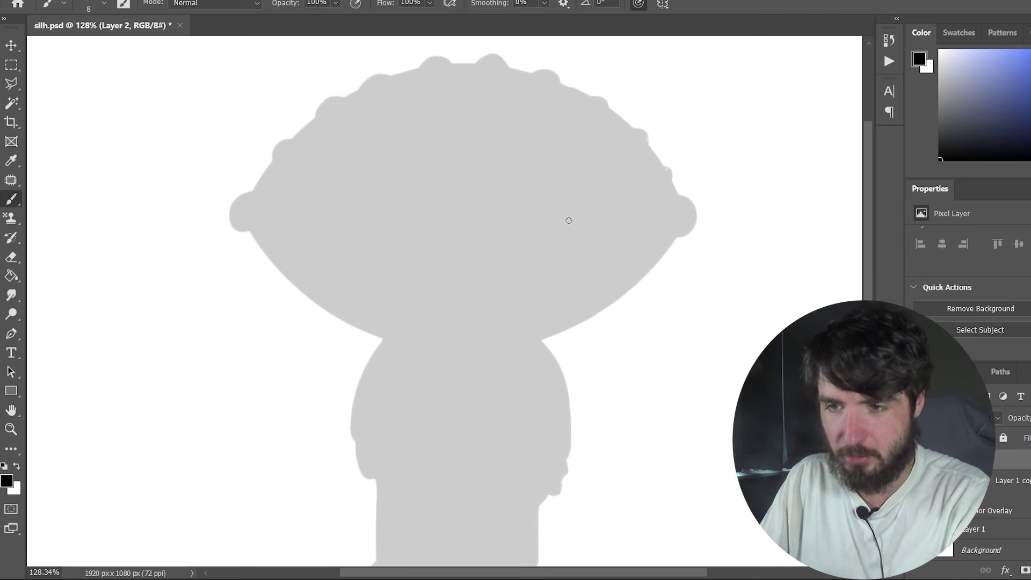
pyautogui.moveTo(354, 95)
pyautogui.mouseDown()
pyautogui.moveTo(256, 200)
pyautogui.moveTo(286, 275)
pyautogui.moveTo(410, 343)
pyautogui.moveTo(537, 341)
pyautogui.moveTo(663, 269)
pyautogui.moveTo(667, 164)
pyautogui.moveTo(546, 87)
pyautogui.moveTo(360, 86)
pyautogui.mouseUp()
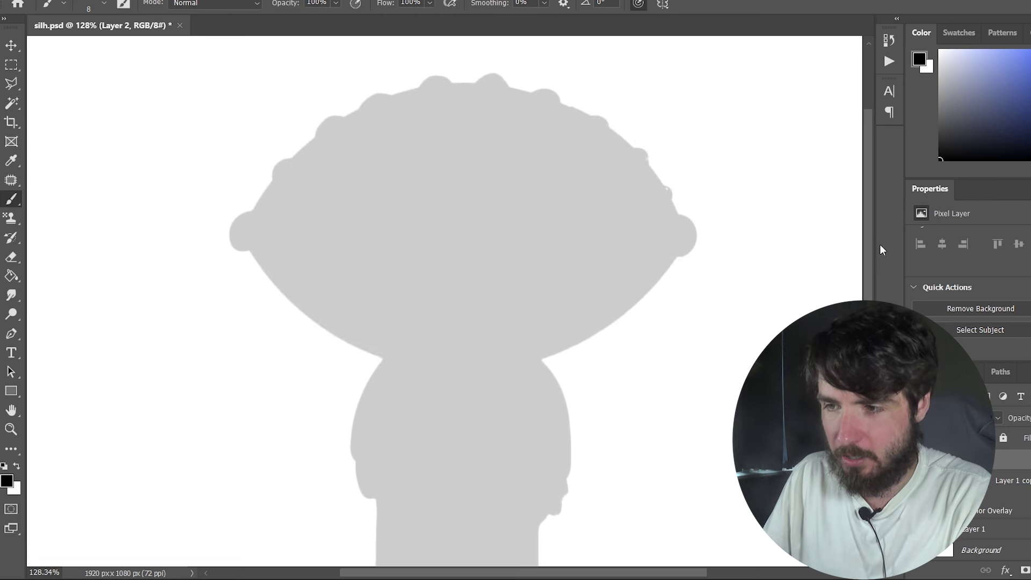
pyautogui.moveTo(869, 275); pyautogui.dragTo(868, 262)
# Step: Draw a larger loop around the head and neck, then undo the head outline strokes
pyautogui.moveTo(385, 383)
pyautogui.mouseDown()
pyautogui.moveTo(391, 108)
pyautogui.moveTo(576, 429)
pyautogui.mouseUp()
pyautogui.scroll(-5, 868, 275)
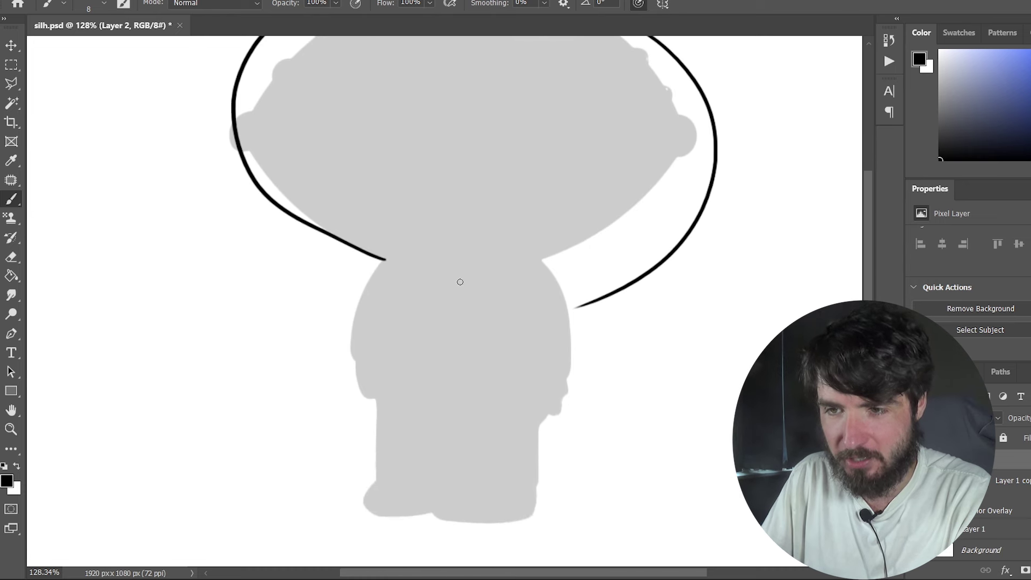
pyautogui.hotkey('ctrl', 'z')
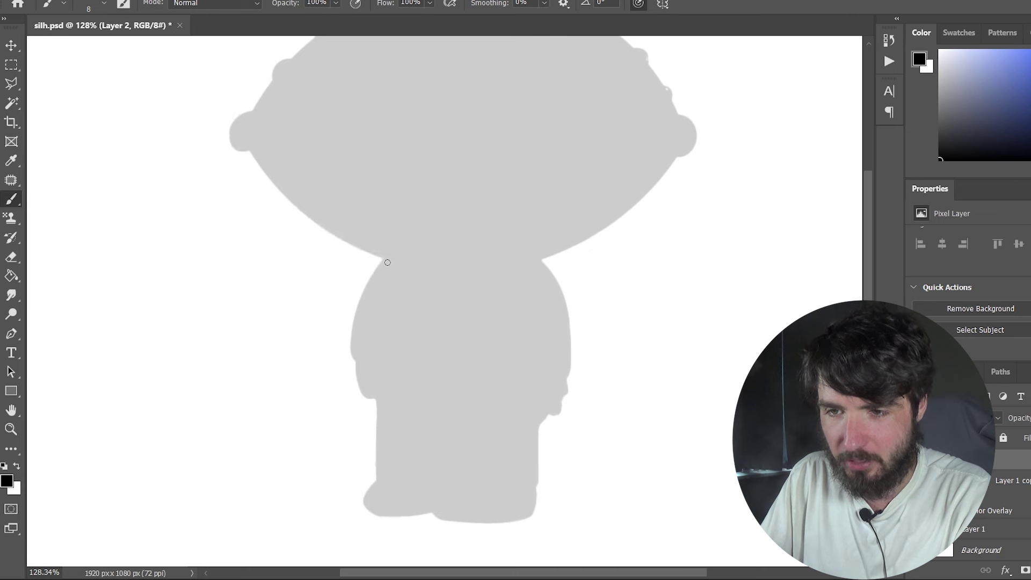
# Step: Draw the neck, body and leg lines, and close the bottom of the body outline
pyautogui.moveTo(385, 259)
pyautogui.mouseDown()
pyautogui.moveTo(360, 304)
pyautogui.moveTo(350, 361)
pyautogui.moveTo(367, 394)
pyautogui.moveTo(509, 421)
pyautogui.moveTo(554, 412)
pyautogui.moveTo(567, 342)
pyautogui.moveTo(555, 282)
pyautogui.moveTo(499, 259)
pyautogui.moveTo(382, 274)
pyautogui.mouseUp()
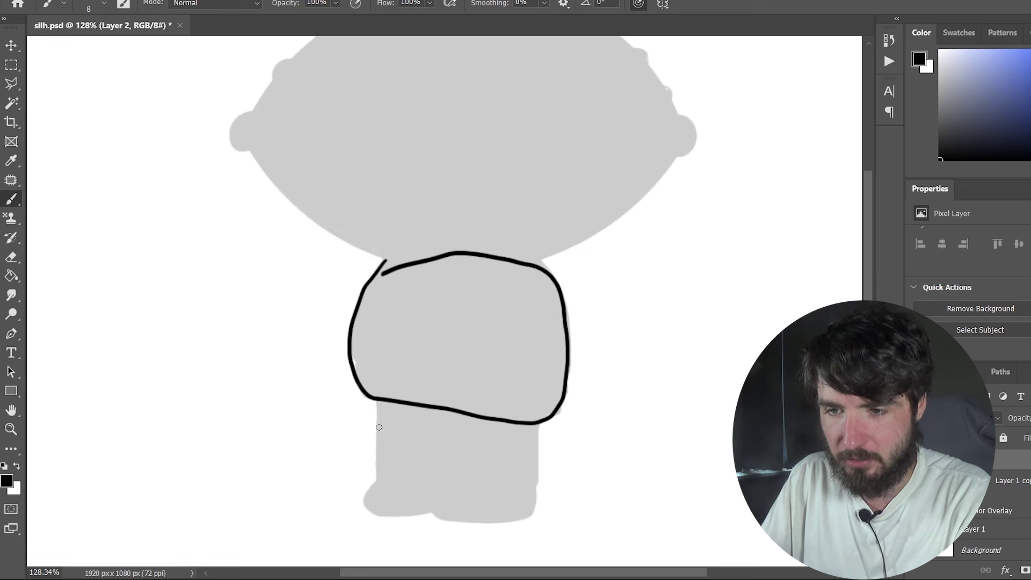
pyautogui.moveTo(379, 399); pyautogui.dragTo(379, 479)
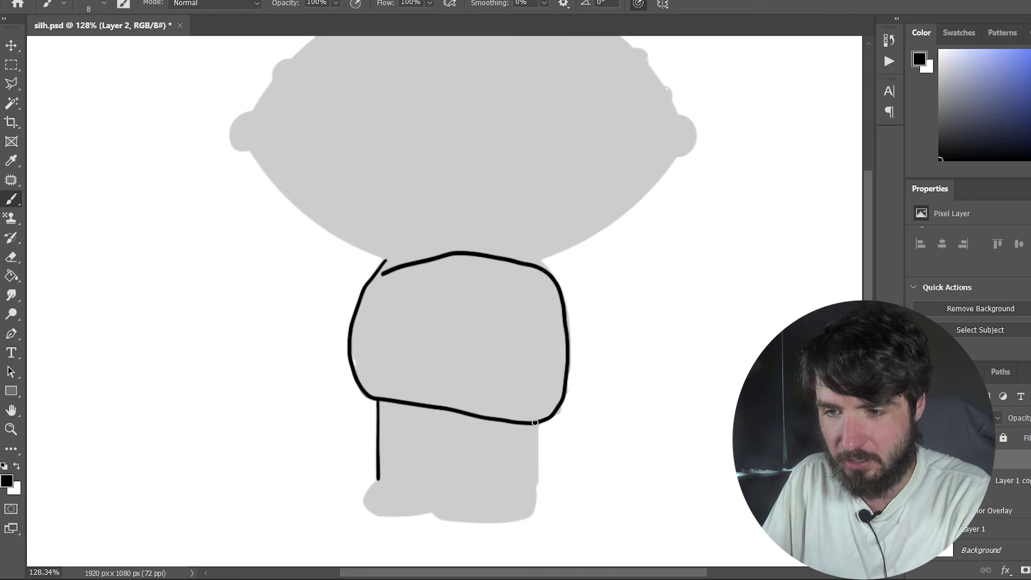
pyautogui.moveTo(537, 423); pyautogui.dragTo(537, 489)
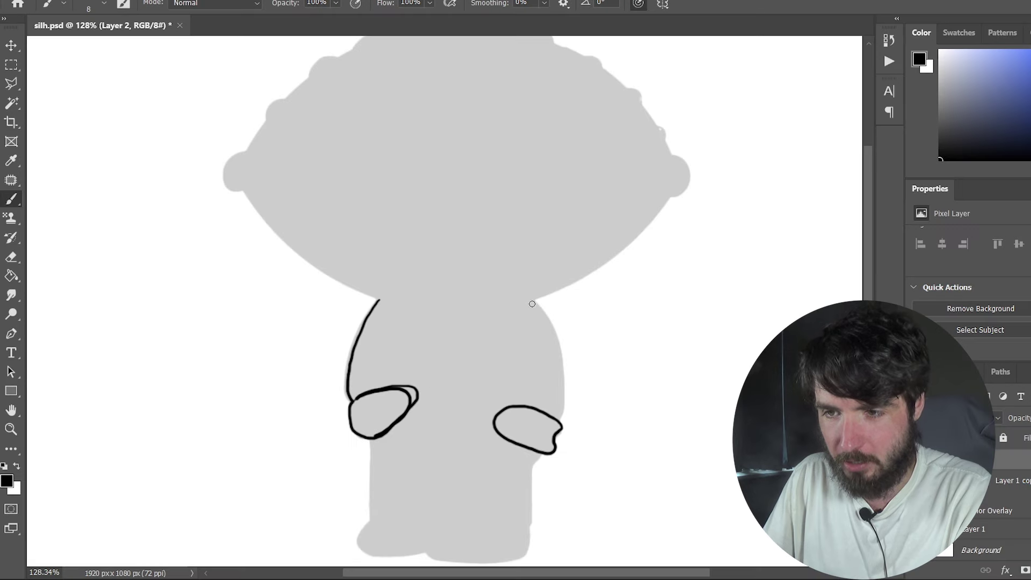
pyautogui.moveTo(536, 301)
pyautogui.mouseDown()
pyautogui.moveTo(561, 355)
pyautogui.moveTo(565, 412)
pyautogui.mouseUp()
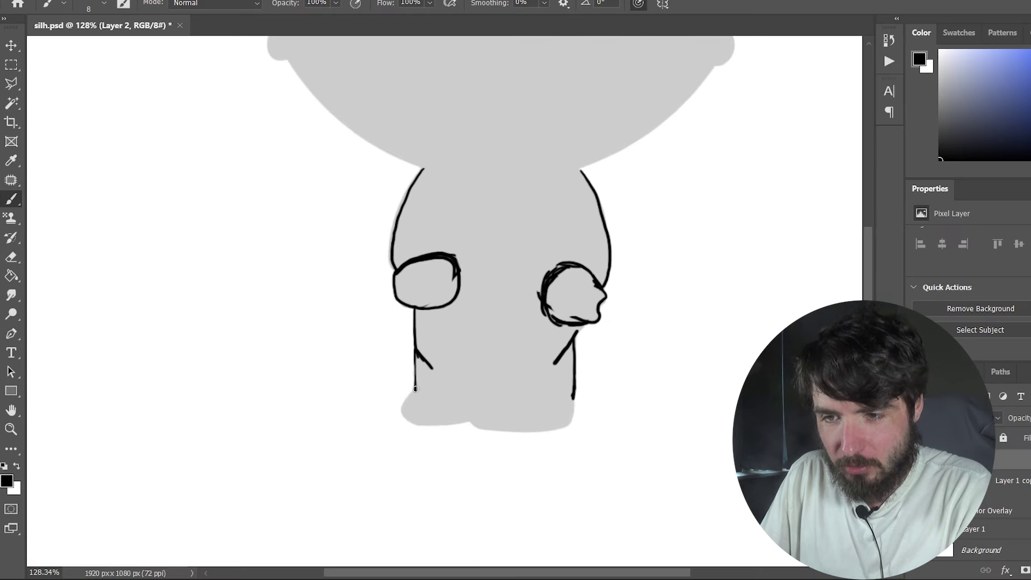
pyautogui.moveTo(414, 387); pyautogui.dragTo(406, 417)
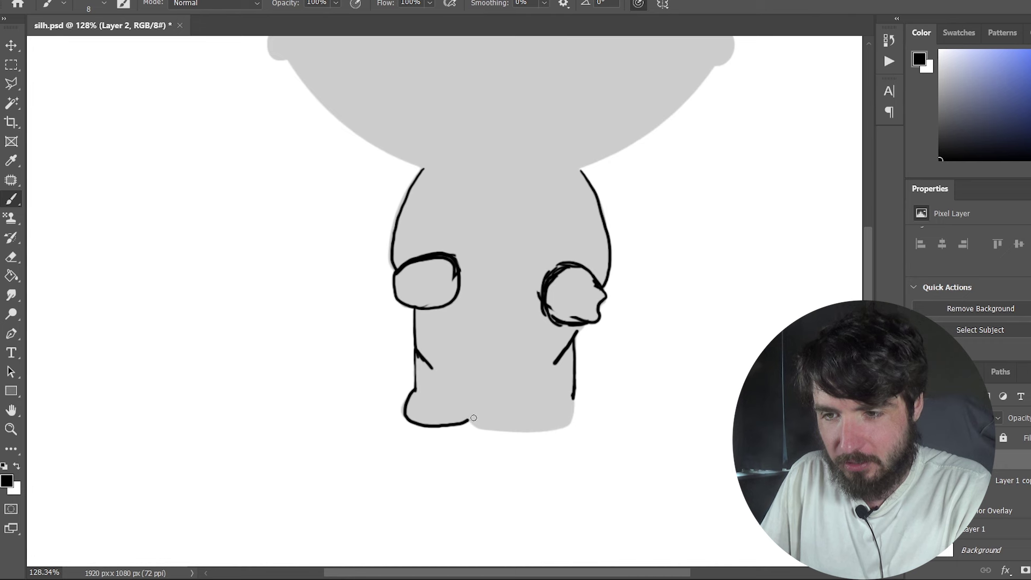
pyautogui.moveTo(469, 422)
pyautogui.mouseDown()
pyautogui.moveTo(516, 432)
pyautogui.moveTo(573, 402)
pyautogui.mouseUp()
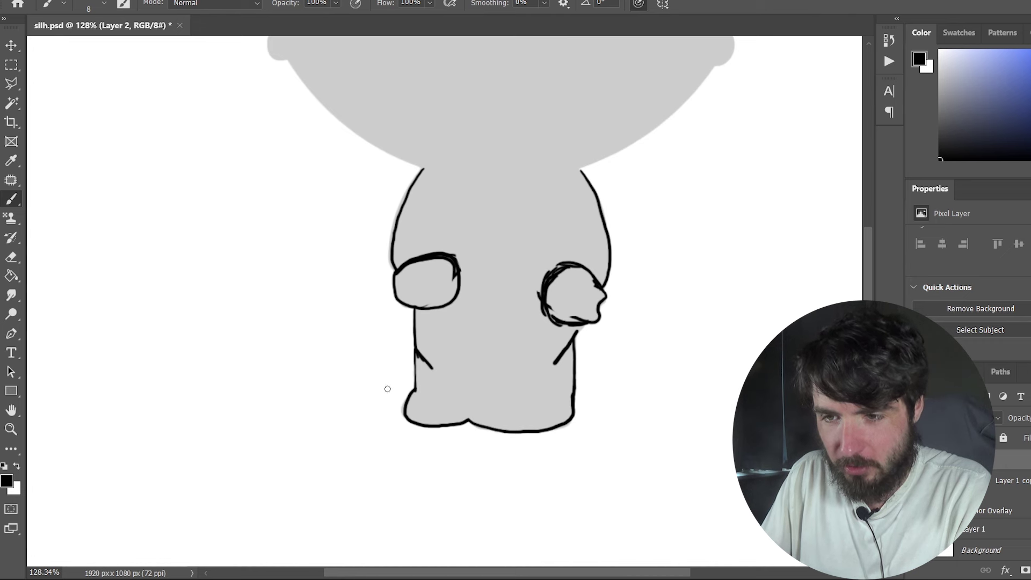
# Step: Draw the shoulder lines out to the left and right and lengthen them
pyautogui.moveTo(414, 379); pyautogui.dragTo(334, 404)
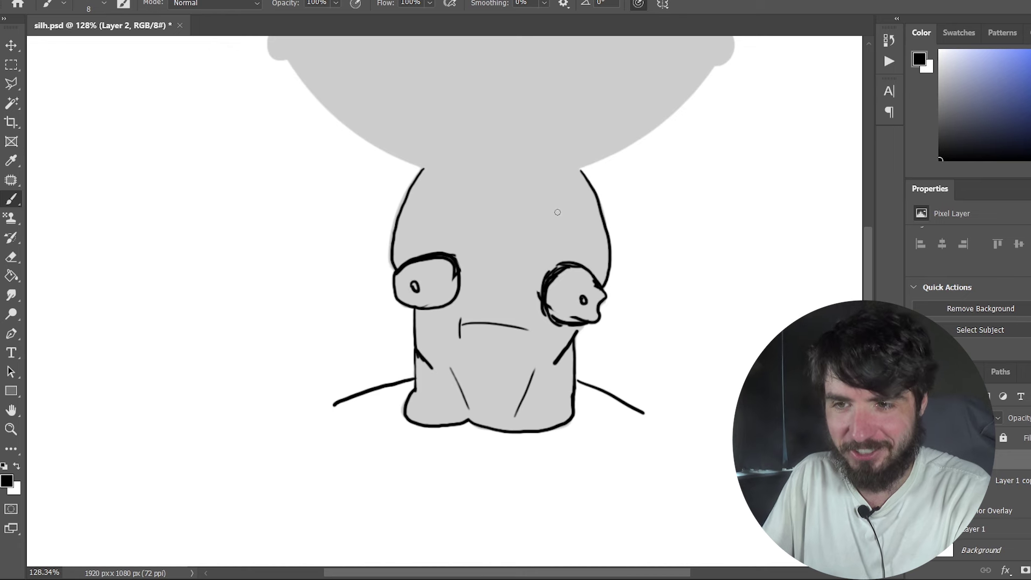
pyautogui.moveTo(642, 412); pyautogui.dragTo(667, 427)
pyautogui.moveTo(272, 433); pyautogui.dragTo(330, 414)
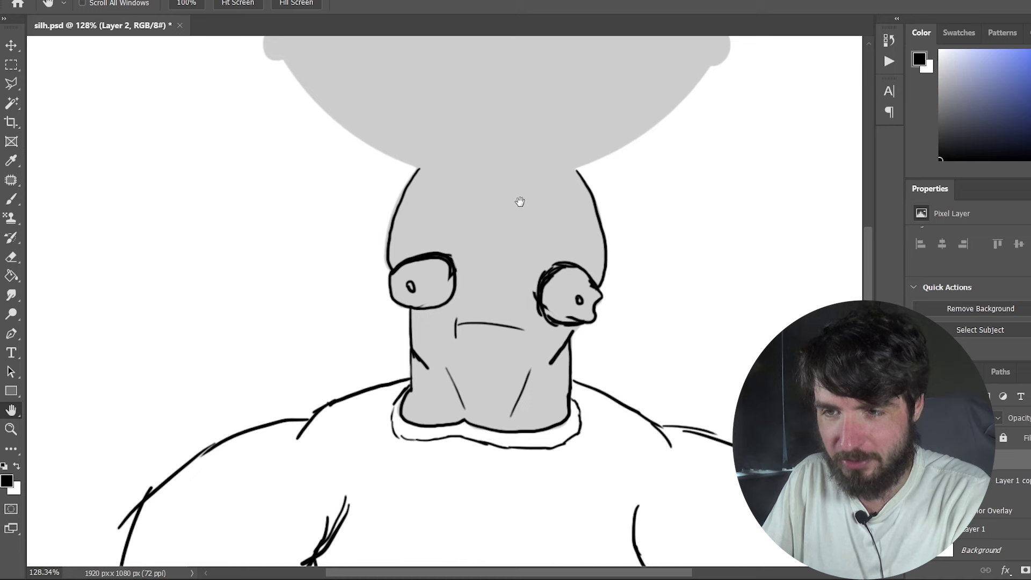
# Step: Bring the grey head into view and outline it with a jagged bottom edge
pyautogui.moveTo(521, 203); pyautogui.dragTo(483, 381)
pyautogui.press('b')
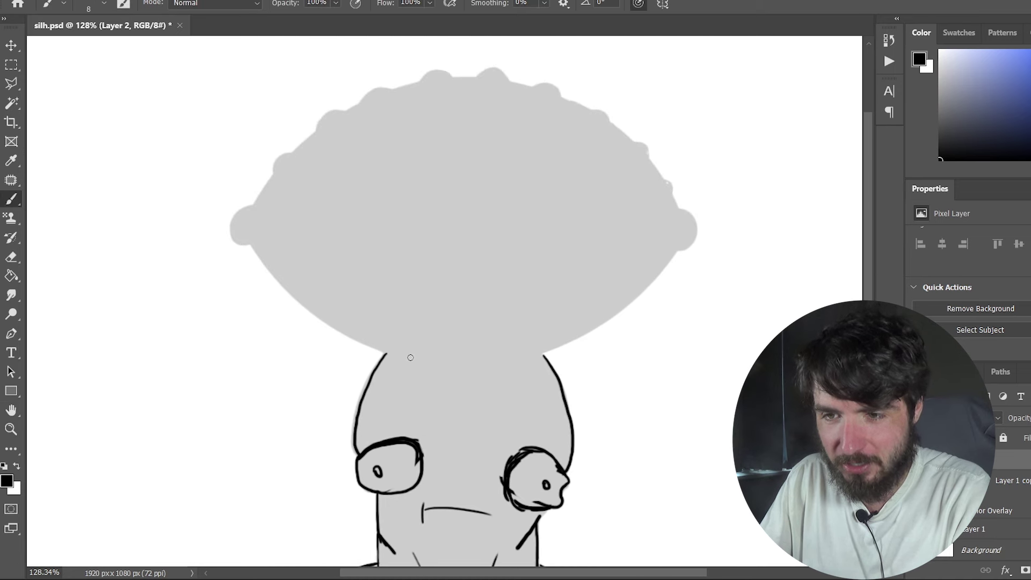
pyautogui.moveTo(396, 355)
pyautogui.mouseDown()
pyautogui.moveTo(279, 284)
pyautogui.moveTo(542, 84)
pyautogui.moveTo(610, 118)
pyautogui.moveTo(541, 353)
pyautogui.mouseUp()
pyautogui.moveTo(384, 355); pyautogui.dragTo(539, 363)
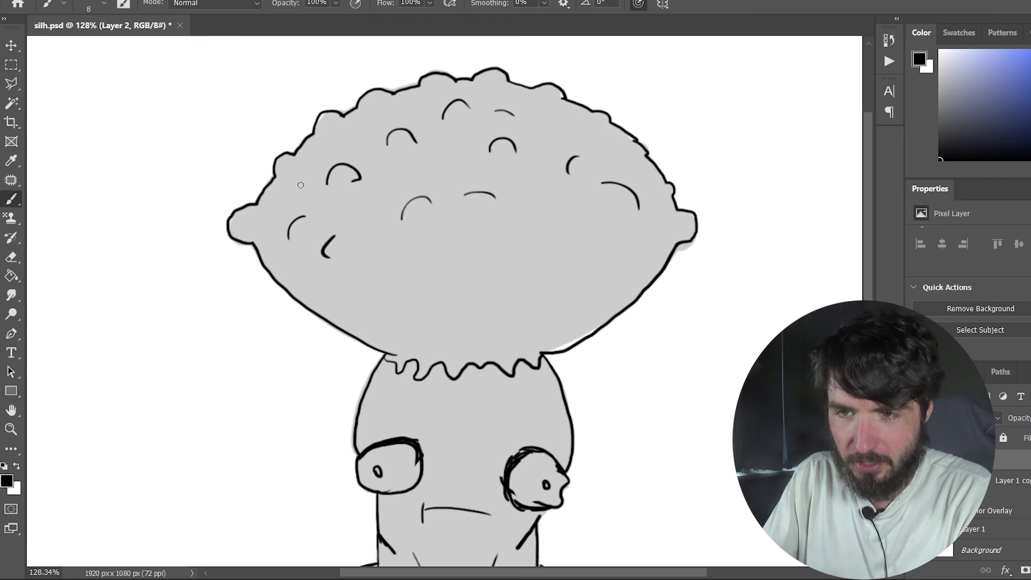
# Step: Fill the hair with curl strokes across the left, top and right of the head
pyautogui.moveTo(372, 276); pyautogui.dragTo(359, 292)
pyautogui.moveTo(489, 267); pyautogui.dragTo(514, 264)
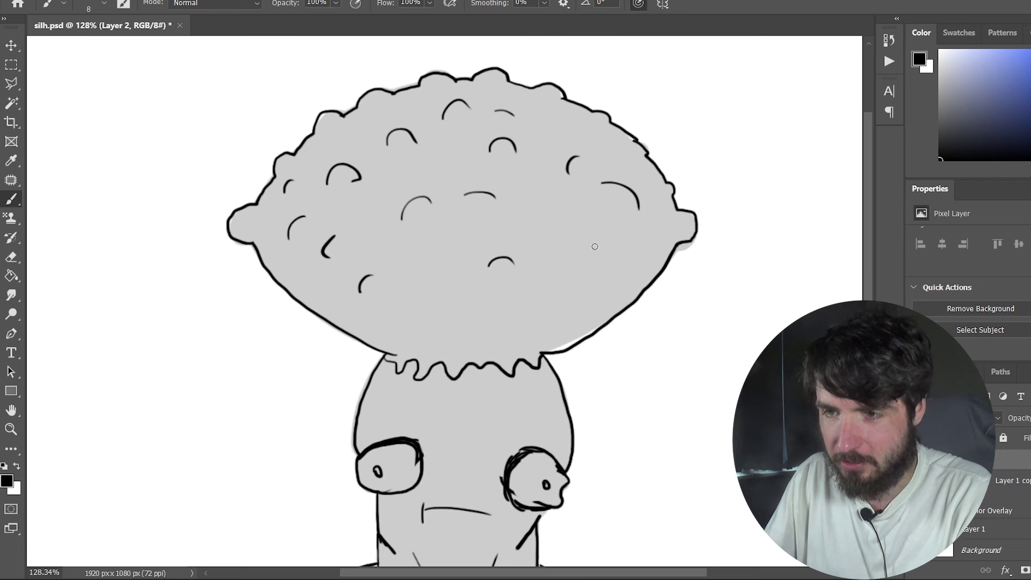
pyautogui.moveTo(566, 235)
pyautogui.mouseDown()
pyautogui.moveTo(591, 232)
pyautogui.moveTo(632, 272)
pyautogui.mouseUp()
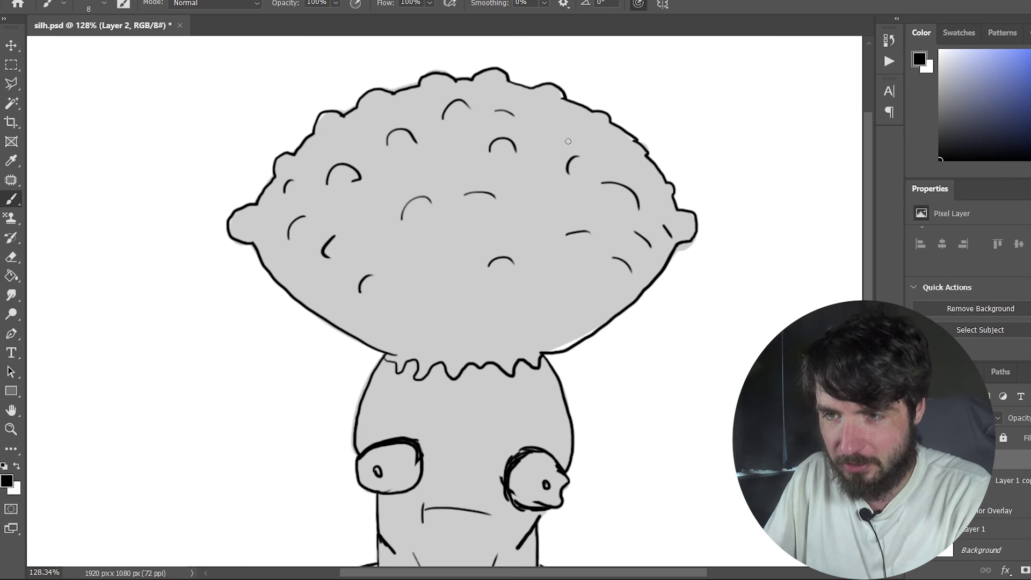
pyautogui.moveTo(568, 141); pyautogui.dragTo(594, 149)
pyautogui.moveTo(562, 288); pyautogui.dragTo(586, 296)
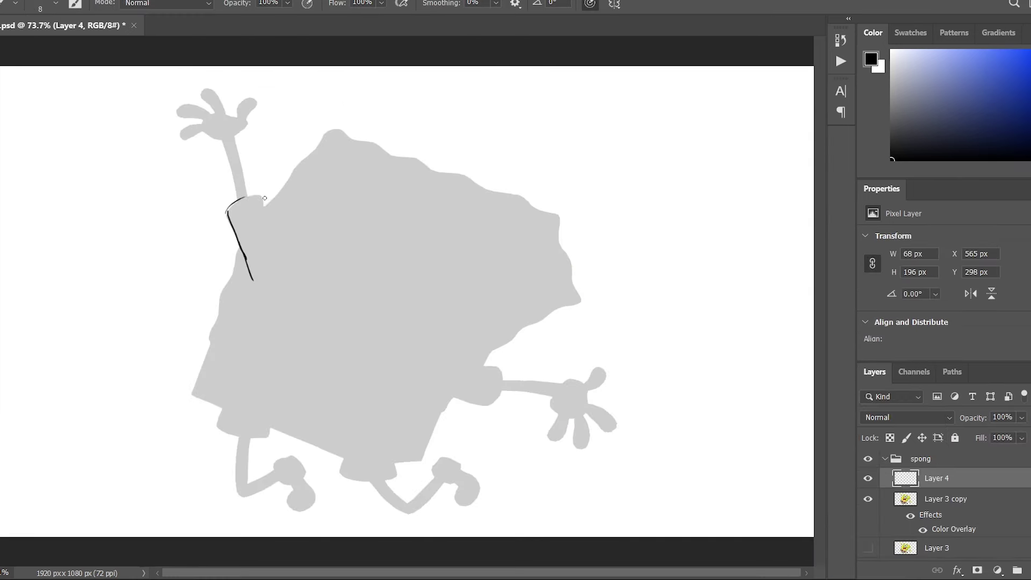
# Step: Outline the raised arm and the lower edge of its sleeve
pyautogui.moveTo(261, 198)
pyautogui.mouseDown()
pyautogui.moveTo(296, 269)
pyautogui.moveTo(260, 270)
pyautogui.moveTo(269, 293)
pyautogui.mouseUp()
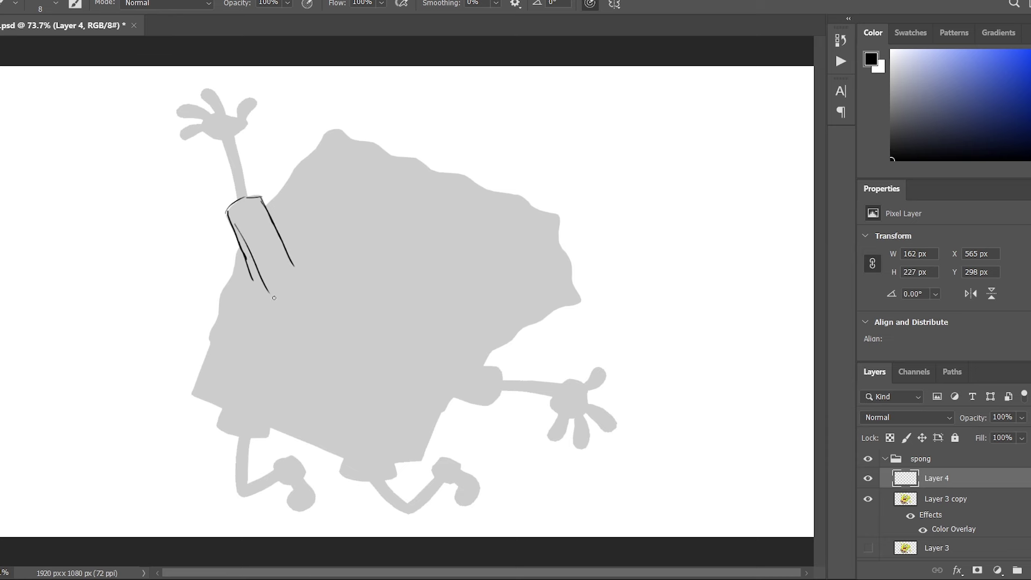
pyautogui.moveTo(250, 258); pyautogui.dragTo(278, 301)
pyautogui.moveTo(248, 266)
pyautogui.mouseDown()
pyautogui.moveTo(301, 320)
pyautogui.moveTo(299, 272)
pyautogui.moveTo(322, 317)
pyautogui.mouseUp()
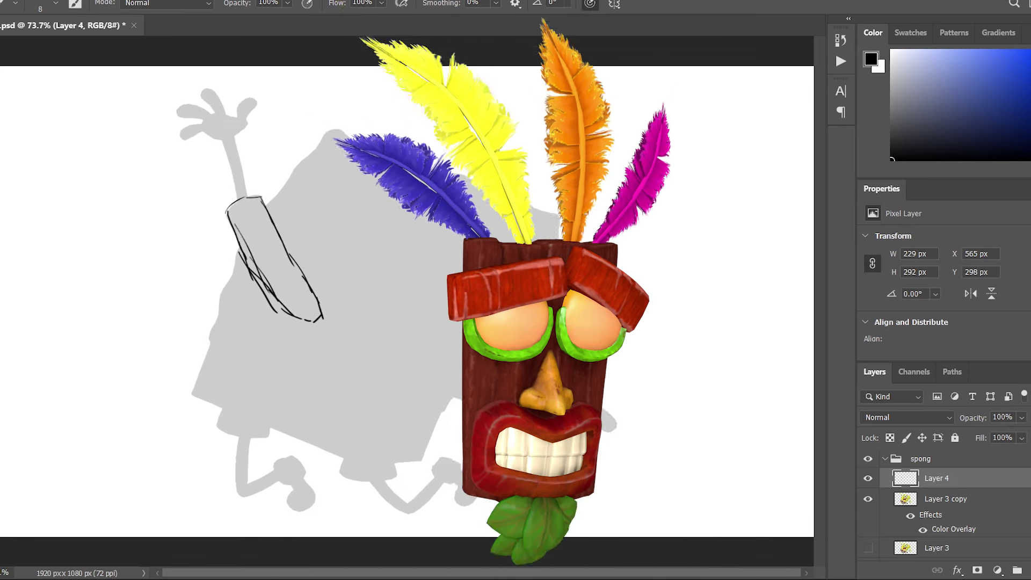
pyautogui.moveTo(446, 390); pyautogui.dragTo(500, 386)
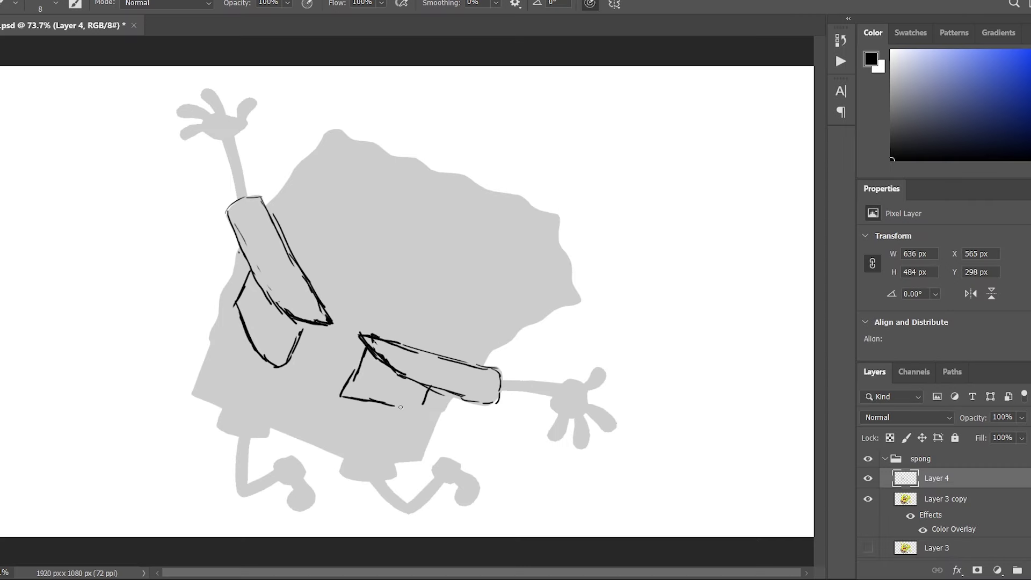
# Step: Outline the right forearm, add two thin extra arms, and sketch the new hand
pyautogui.moveTo(409, 406); pyautogui.dragTo(343, 397)
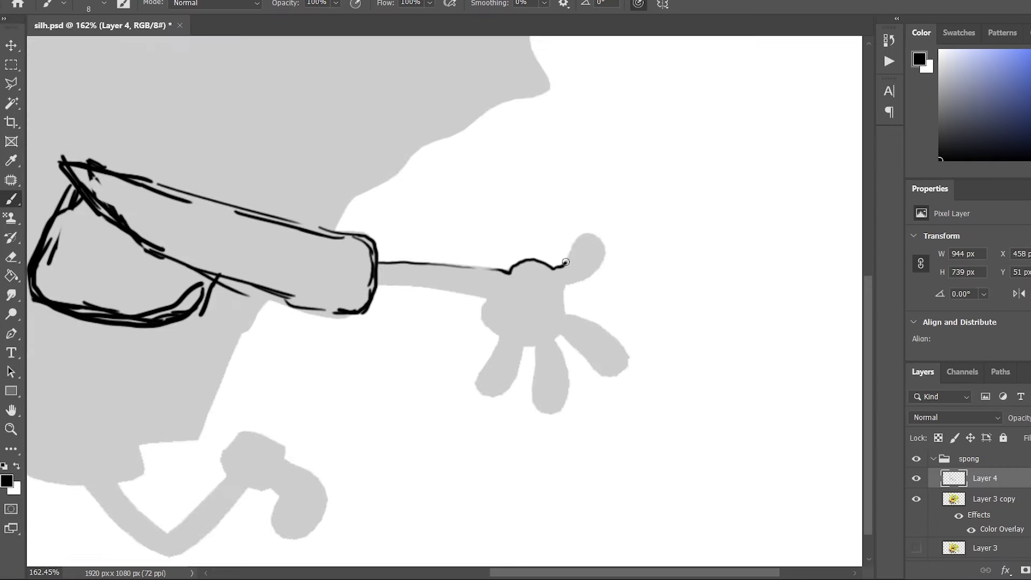
pyautogui.moveTo(564, 263); pyautogui.dragTo(578, 237)
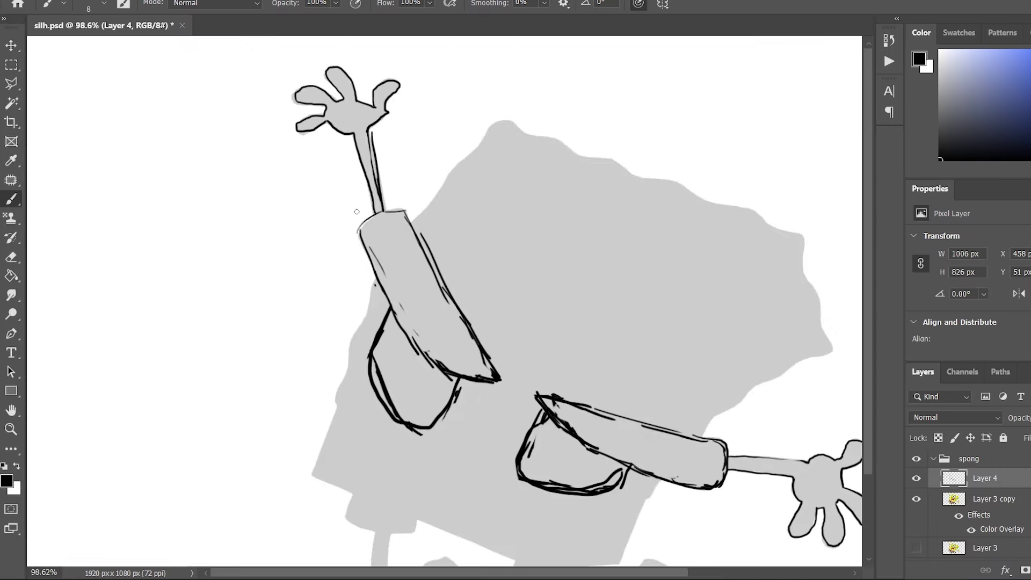
pyautogui.moveTo(367, 219); pyautogui.dragTo(288, 165)
pyautogui.moveTo(369, 216); pyautogui.dragTo(299, 162)
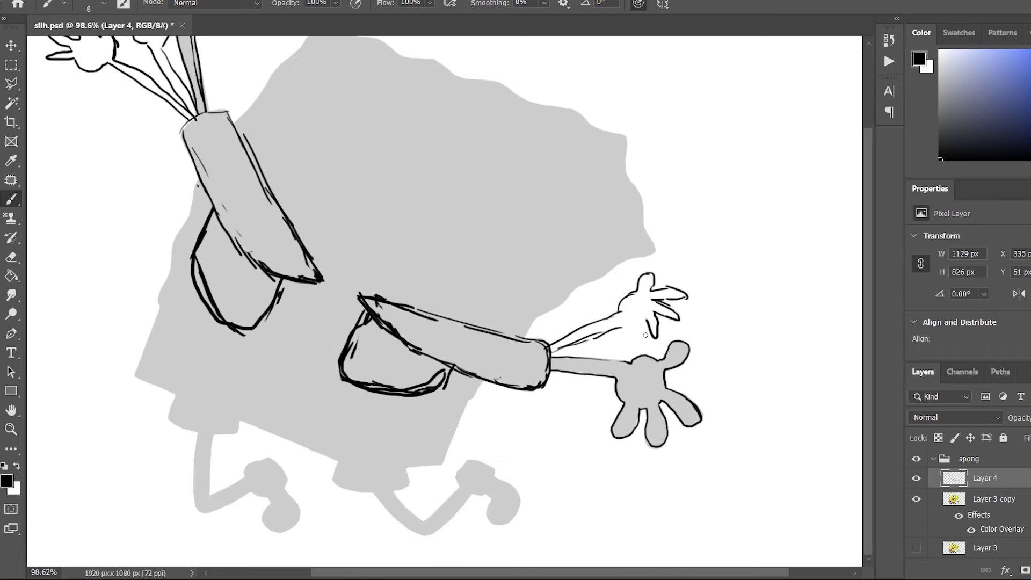
pyautogui.moveTo(647, 319); pyautogui.dragTo(615, 331)
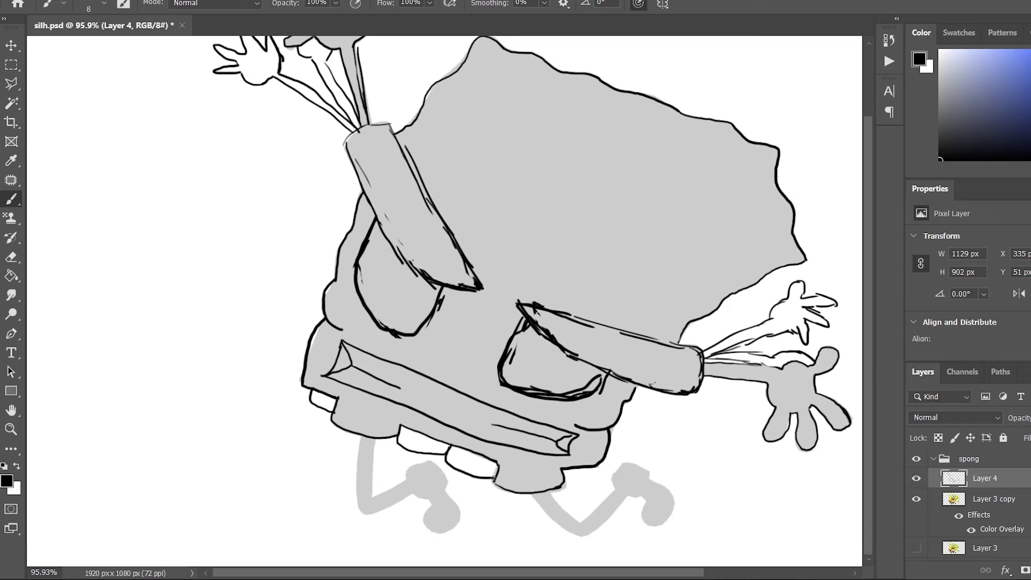
# Step: Draw a spindly extra leg below the sponge body with parallel lines
pyautogui.moveTo(288, 369)
pyautogui.mouseDown()
pyautogui.moveTo(260, 422)
pyautogui.moveTo(229, 449)
pyautogui.mouseUp()
pyautogui.moveTo(473, 494); pyautogui.dragTo(490, 540)
pyautogui.moveTo(255, 370)
pyautogui.mouseDown()
pyautogui.moveTo(235, 404)
pyautogui.moveTo(176, 396)
pyautogui.moveTo(177, 364)
pyautogui.moveTo(197, 366)
pyautogui.mouseUp()
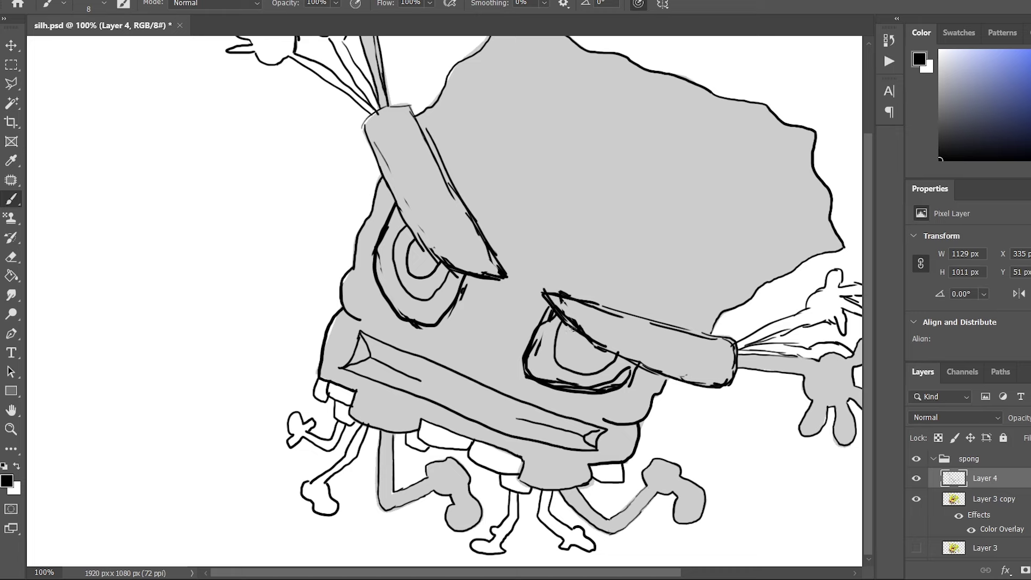
# Step: Add a pupil in the right eye, an L-shaped nose, and hooked strokes atop the head
pyautogui.moveTo(572, 328); pyautogui.dragTo(577, 329)
pyautogui.moveTo(463, 321); pyautogui.dragTo(510, 352)
pyautogui.moveTo(485, 339); pyautogui.dragTo(518, 287)
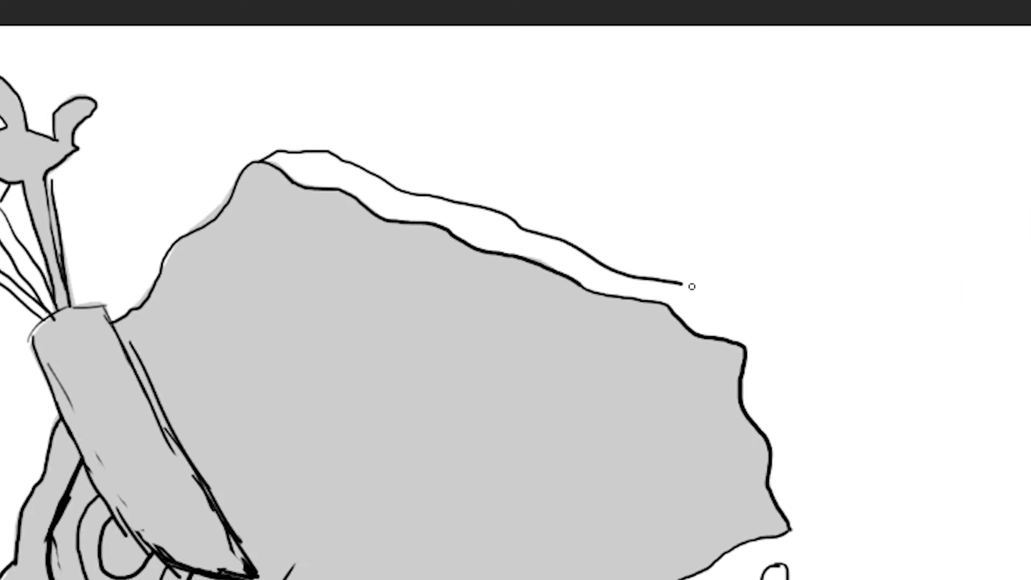
pyautogui.moveTo(691, 285)
pyautogui.mouseDown()
pyautogui.moveTo(746, 317)
pyautogui.moveTo(780, 359)
pyautogui.moveTo(791, 508)
pyautogui.mouseUp()
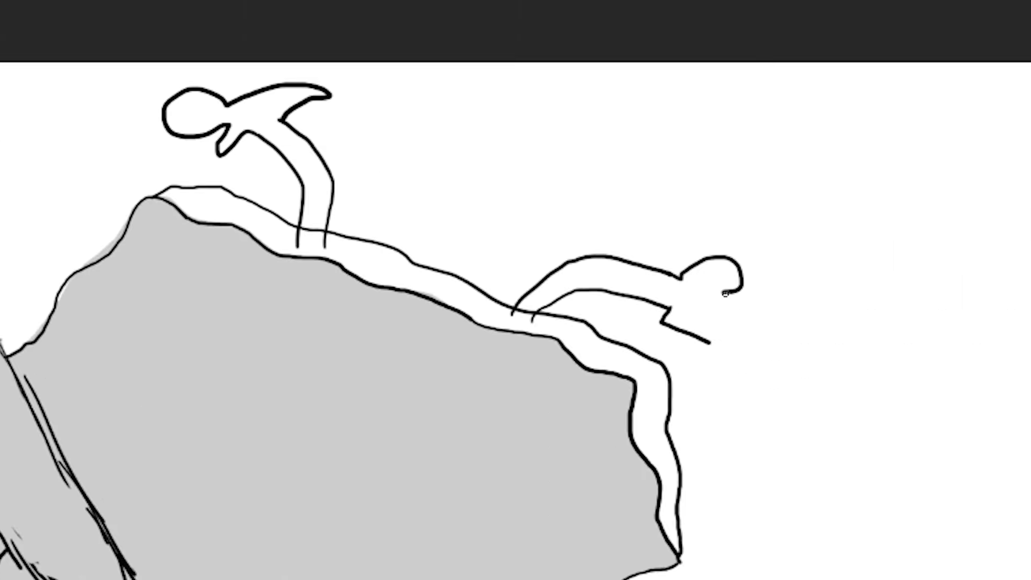
pyautogui.moveTo(723, 292); pyautogui.dragTo(727, 319)
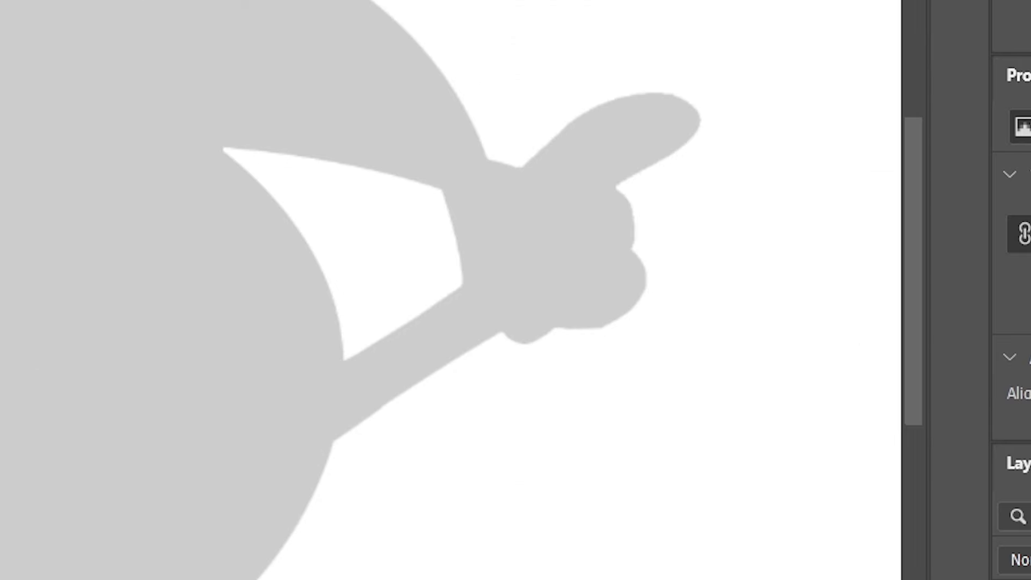
# Step: Trace the creature's nose, ear, lower head and lip outlines
pyautogui.moveTo(260, 234)
pyautogui.mouseDown()
pyautogui.moveTo(270, 369)
pyautogui.moveTo(295, 367)
pyautogui.moveTo(305, 379)
pyautogui.mouseUp()
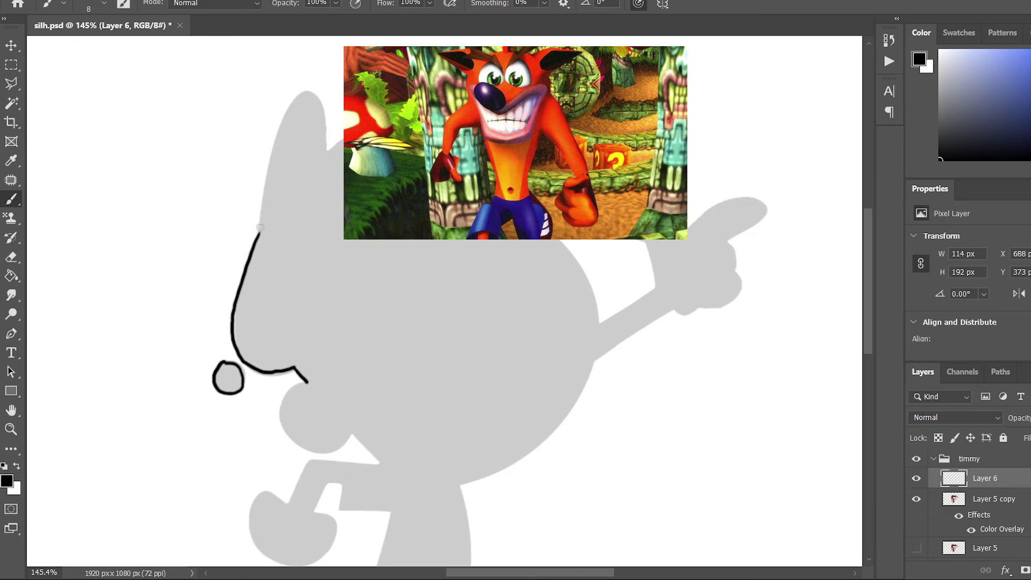
pyautogui.moveTo(261, 234); pyautogui.dragTo(291, 104)
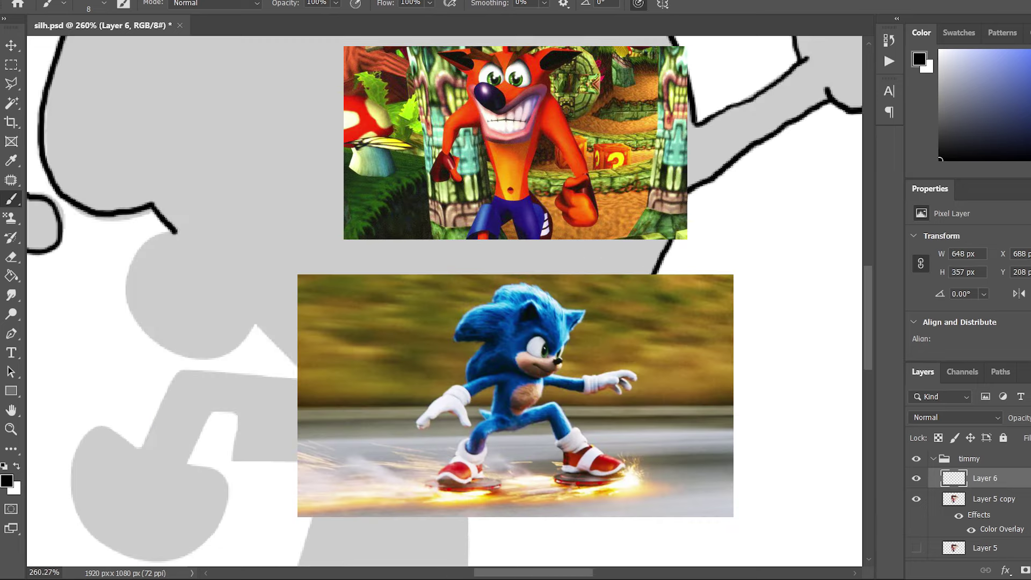
pyautogui.moveTo(317, 388); pyautogui.dragTo(256, 324)
pyautogui.moveTo(333, 298)
pyautogui.mouseDown()
pyautogui.moveTo(524, 333)
pyautogui.moveTo(645, 382)
pyautogui.mouseUp()
pyautogui.moveTo(486, 322)
pyautogui.mouseDown()
pyautogui.moveTo(557, 411)
pyautogui.moveTo(565, 407)
pyautogui.mouseUp()
pyautogui.moveTo(373, 292)
pyautogui.mouseDown()
pyautogui.moveTo(387, 294)
pyautogui.moveTo(378, 279)
pyautogui.mouseUp()
pyautogui.hotkey('ctrl', 'z')
pyautogui.moveTo(384, 307); pyautogui.dragTo(399, 298)
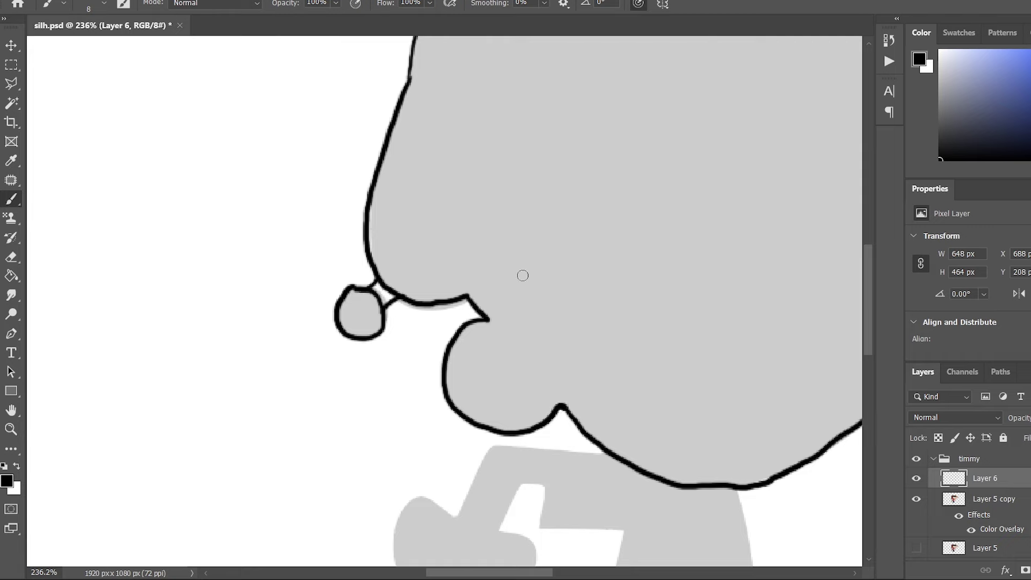
pyautogui.scroll(-5, 648, 298)
pyautogui.moveTo(648, 298); pyautogui.dragTo(450, 317)
pyautogui.scroll(5, 676, 267)
# Step: Outline the pointing hand's arm and fingers, with three knuckle lines
pyautogui.moveTo(579, 210); pyautogui.dragTo(570, 253)
pyautogui.moveTo(600, 292); pyautogui.dragTo(641, 294)
pyautogui.moveTo(621, 145); pyautogui.dragTo(656, 127)
pyautogui.moveTo(725, 188)
pyautogui.mouseDown()
pyautogui.moveTo(745, 152)
pyautogui.moveTo(738, 241)
pyautogui.mouseUp()
pyautogui.moveTo(591, 243)
pyautogui.mouseDown()
pyautogui.moveTo(625, 230)
pyautogui.moveTo(640, 254)
pyautogui.mouseUp()
pyautogui.moveTo(654, 185); pyautogui.dragTo(678, 190)
pyautogui.moveTo(693, 235); pyautogui.dragTo(694, 255)
pyautogui.moveTo(698, 130); pyautogui.dragTo(722, 129)
pyautogui.moveTo(719, 177)
pyautogui.mouseDown()
pyautogui.moveTo(637, 259)
pyautogui.moveTo(686, 257)
pyautogui.mouseUp()
# Step: Draw the mouth curves, cheek and lower lobe details, and a filled black eye
pyautogui.moveTo(354, 296); pyautogui.dragTo(498, 212)
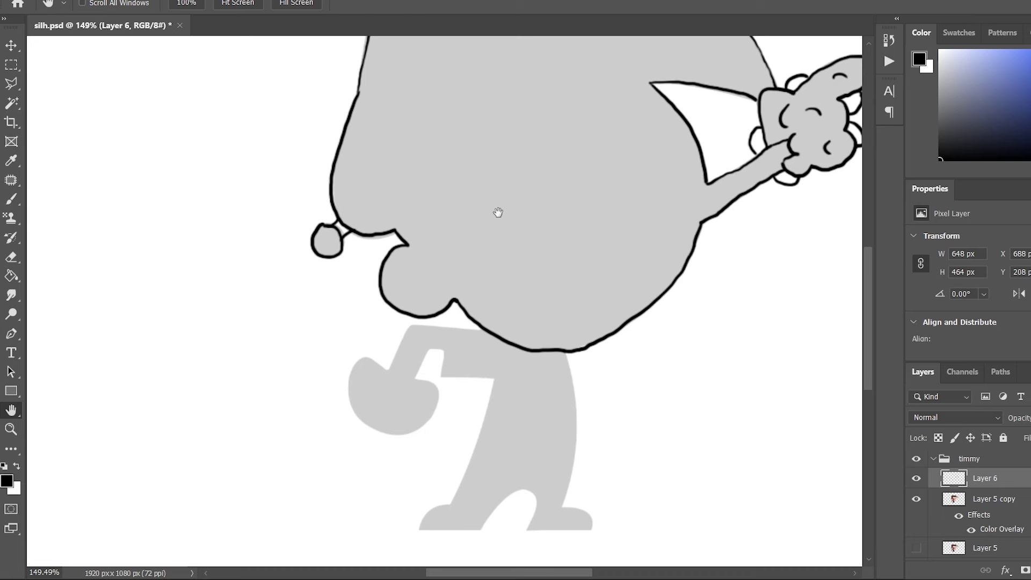
pyautogui.scroll(-1, 483, 250)
pyautogui.press('b')
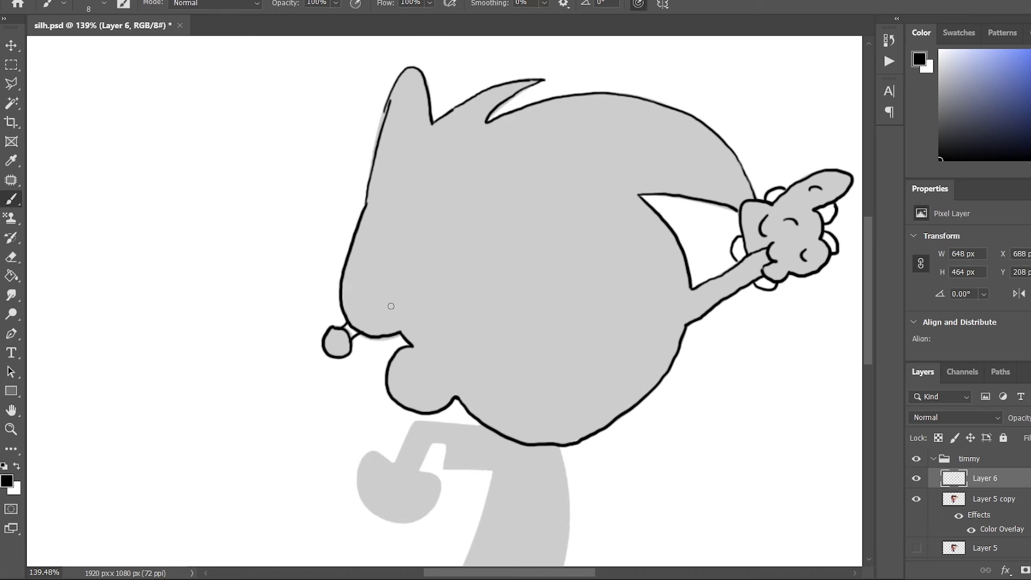
pyautogui.moveTo(400, 332); pyautogui.dragTo(429, 307)
pyautogui.moveTo(412, 346); pyautogui.dragTo(440, 314)
pyautogui.moveTo(456, 397); pyautogui.dragTo(468, 379)
pyautogui.moveTo(402, 340)
pyautogui.mouseDown()
pyautogui.moveTo(371, 361)
pyautogui.moveTo(401, 407)
pyautogui.mouseUp()
pyautogui.moveTo(388, 372); pyautogui.dragTo(405, 369)
pyautogui.moveTo(390, 389)
pyautogui.mouseDown()
pyautogui.moveTo(406, 385)
pyautogui.moveTo(380, 391)
pyautogui.mouseUp()
pyautogui.moveTo(377, 333); pyautogui.dragTo(407, 316)
pyautogui.moveTo(363, 260); pyautogui.dragTo(375, 256)
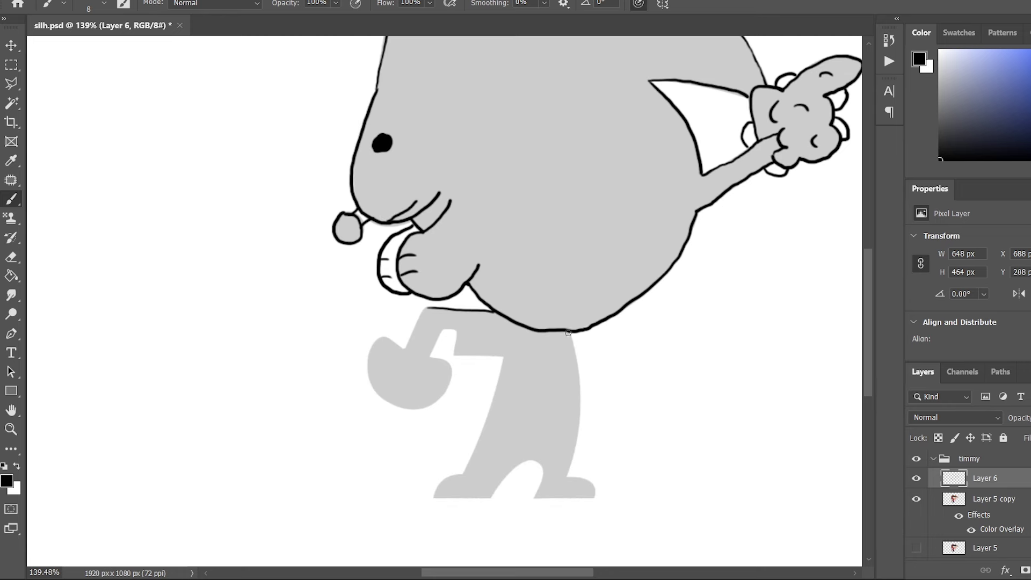
# Step: Outline the right leg, thigh, front leg and feet
pyautogui.moveTo(568, 333)
pyautogui.mouseDown()
pyautogui.moveTo(579, 393)
pyautogui.moveTo(572, 457)
pyautogui.mouseUp()
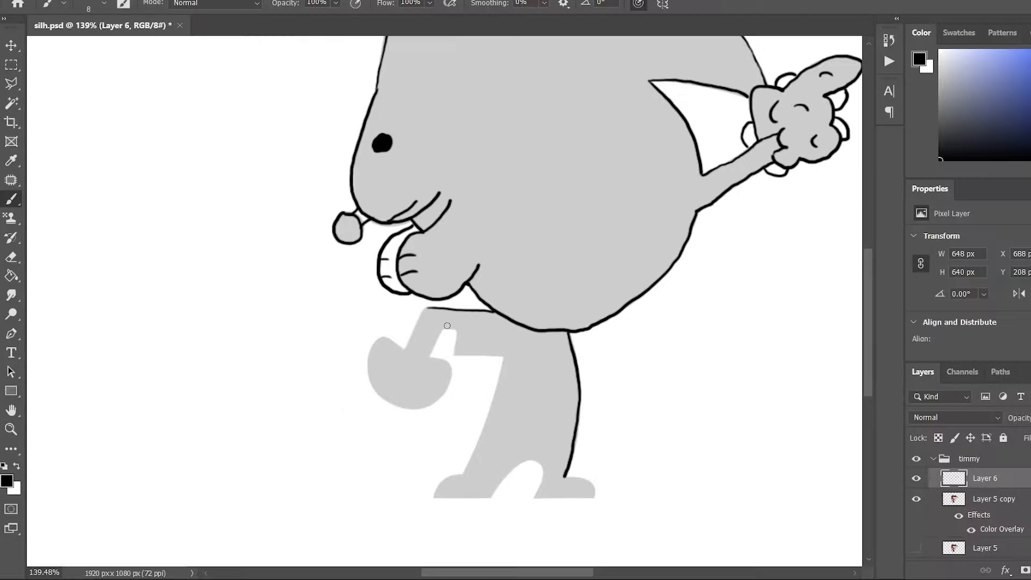
pyautogui.moveTo(459, 330)
pyautogui.mouseDown()
pyautogui.moveTo(455, 354)
pyautogui.moveTo(501, 357)
pyautogui.moveTo(493, 498)
pyautogui.moveTo(569, 498)
pyautogui.moveTo(564, 477)
pyautogui.moveTo(428, 356)
pyautogui.mouseUp()
pyautogui.moveTo(426, 310)
pyautogui.mouseDown()
pyautogui.moveTo(403, 350)
pyautogui.moveTo(428, 355)
pyautogui.mouseUp()
# Step: Complete the pointing hand outline and erase highlights from the eye
pyautogui.moveTo(457, 241); pyautogui.dragTo(431, 313)
pyautogui.press('e')
pyautogui.click(358, 212)
pyautogui.press('b')
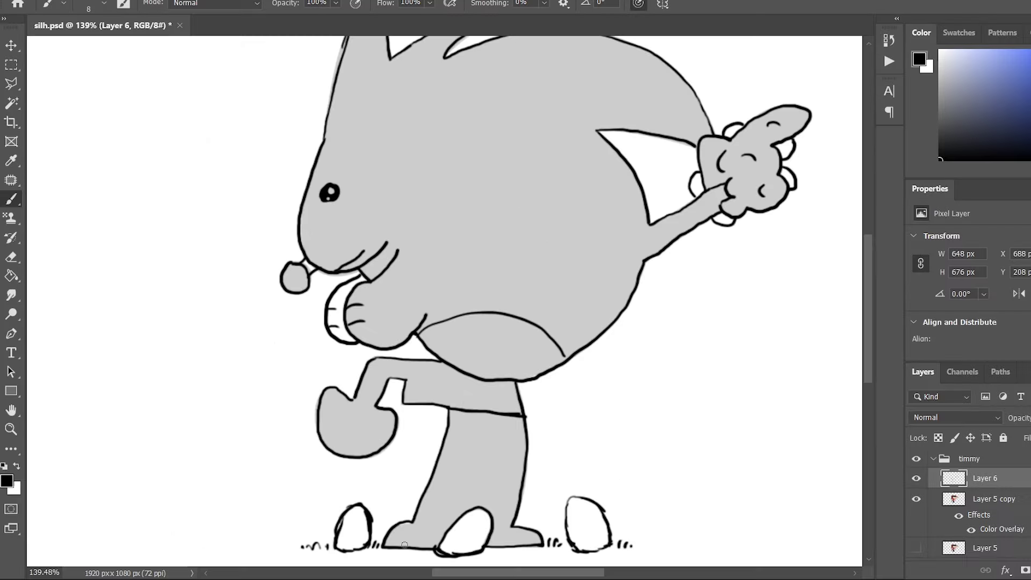
# Step: Close the left egg, mark grass, and add shoe creases, shorts hem and back-leg lines
pyautogui.moveTo(629, 545); pyautogui.dragTo(663, 547)
pyautogui.moveTo(91, 207); pyautogui.dragTo(141, 221)
pyautogui.moveTo(353, 388); pyautogui.dragTo(369, 382)
pyautogui.moveTo(377, 389); pyautogui.dragTo(363, 399)
pyautogui.moveTo(341, 411); pyautogui.dragTo(404, 424)
# Step: Draw trouser wrinkles, wood-grain lines on the stump leg, and grass tufts along the ground
pyautogui.moveTo(422, 349)
pyautogui.mouseDown()
pyautogui.moveTo(418, 387)
pyautogui.moveTo(448, 348)
pyautogui.moveTo(406, 392)
pyautogui.mouseUp()
pyautogui.moveTo(470, 406); pyautogui.dragTo(463, 448)
pyautogui.moveTo(479, 419)
pyautogui.mouseDown()
pyautogui.moveTo(472, 472)
pyautogui.moveTo(493, 475)
pyautogui.mouseUp()
pyautogui.moveTo(397, 494); pyautogui.dragTo(429, 483)
pyautogui.moveTo(523, 510); pyautogui.dragTo(567, 485)
pyautogui.moveTo(328, 510); pyautogui.dragTo(354, 502)
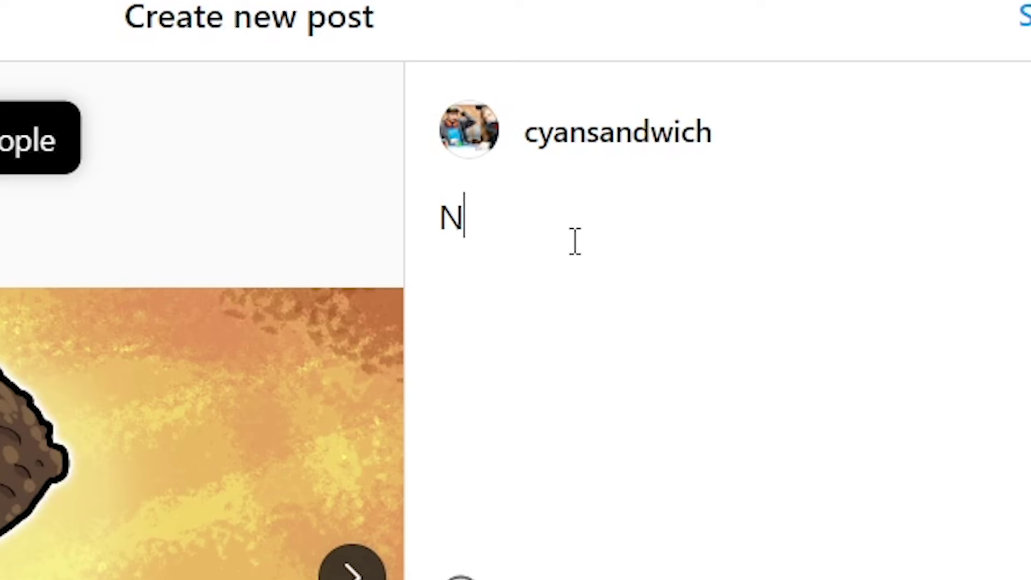
# Step: Type the caption 'Notice anything?', correcting the typo in 'anything'
pyautogui.write('otice anythig')
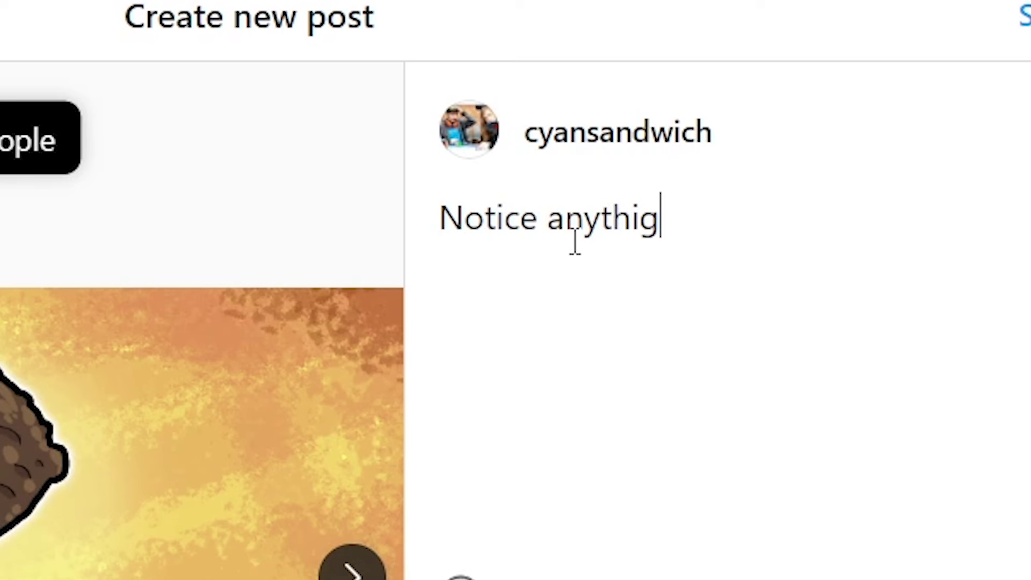
pyautogui.press('BackSpace')
pyautogui.write('ng?')
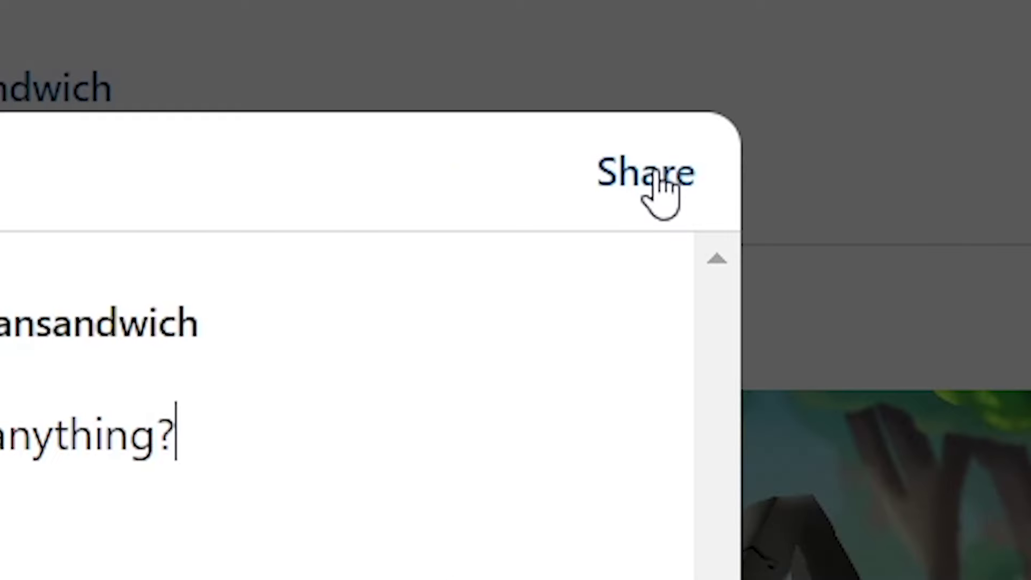